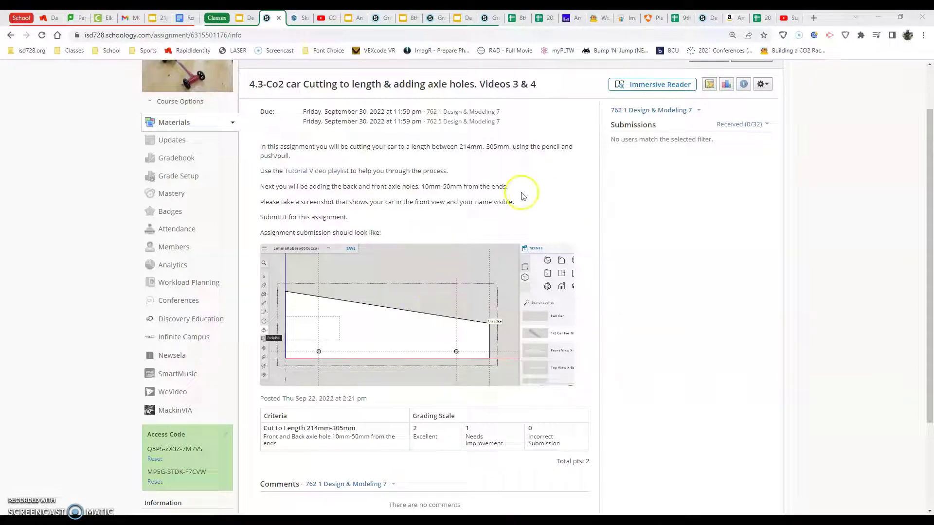
Step: Bring up the car model and enter the car body component for editing
left_click(299, 19)
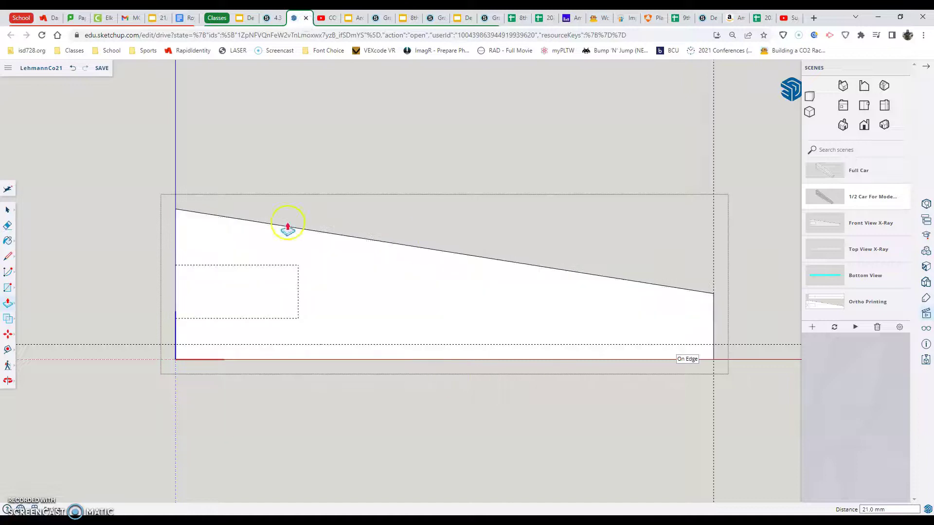
left_click(8, 209)
left_click(87, 181)
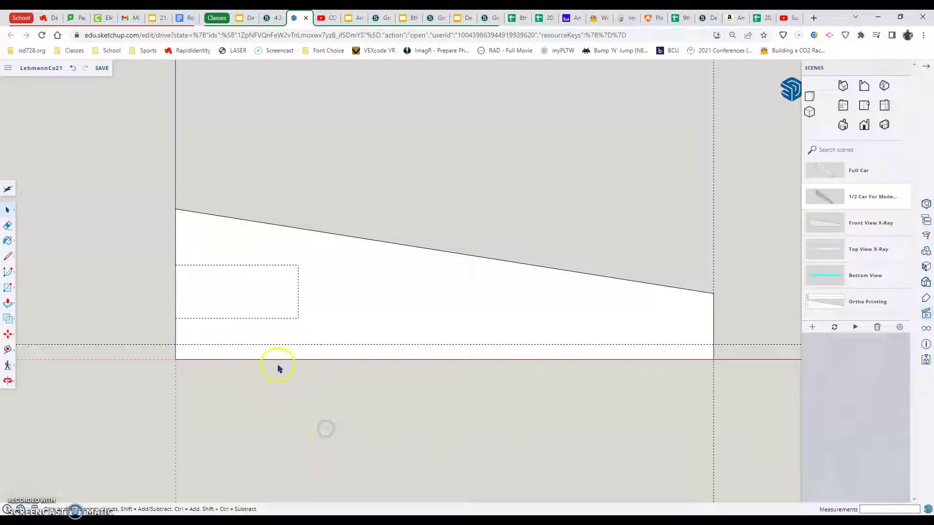
right_click(282, 339)
left_click(301, 327)
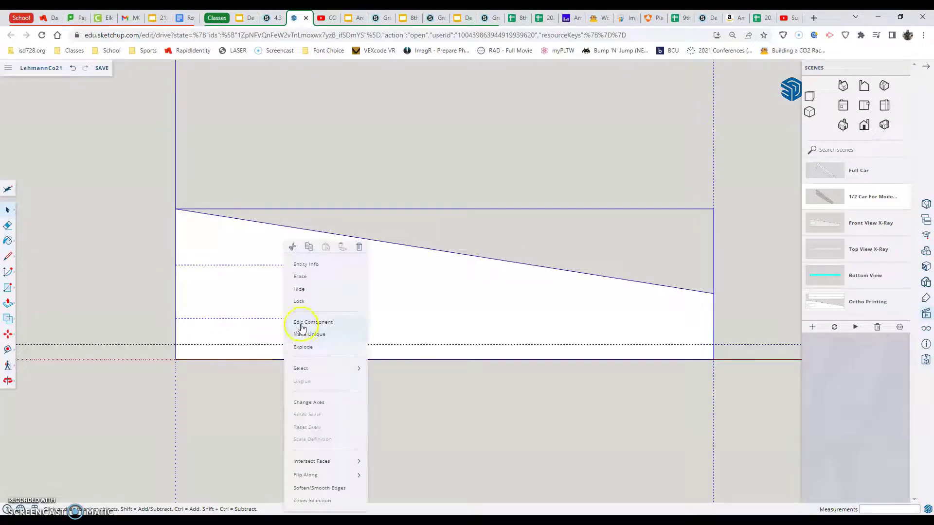
double_click(358, 327)
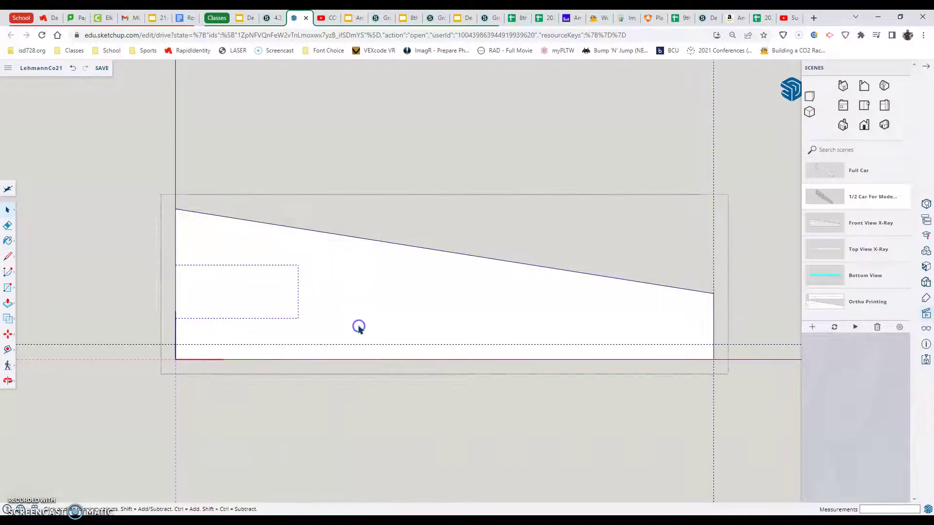
Step: Switch to the 1/2 Car scene in the flat front view
left_click(190, 317)
left_click(417, 299)
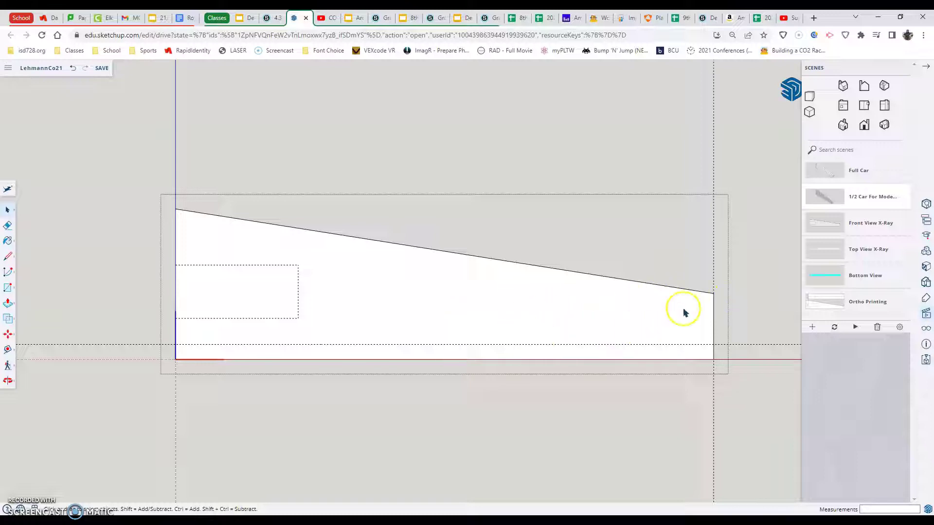
left_click(829, 200)
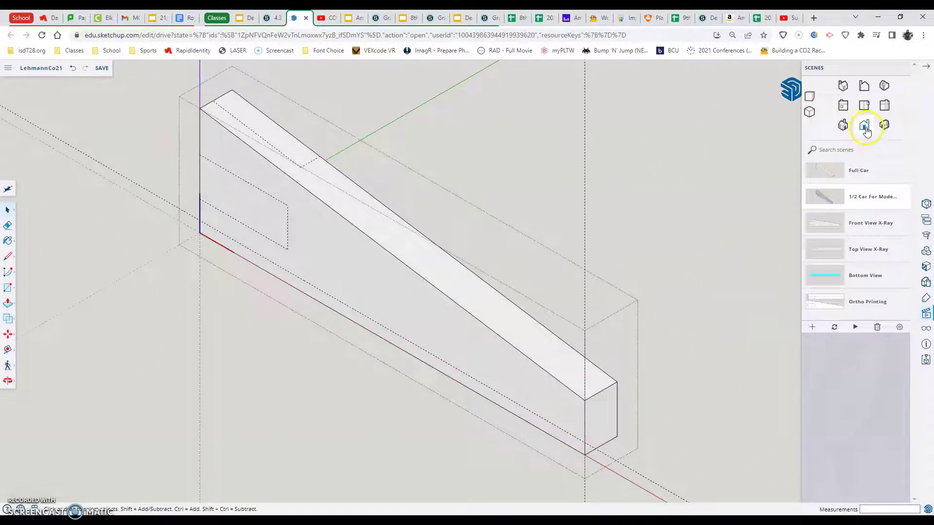
left_click(865, 126)
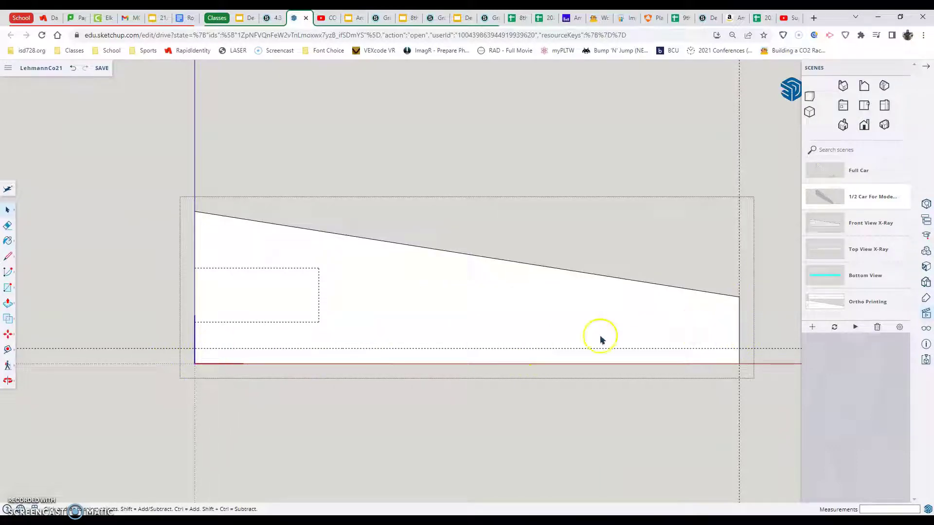
Step: Place Tape Measure guides 25 mm in from the car body's front and back ends
left_click(9, 351)
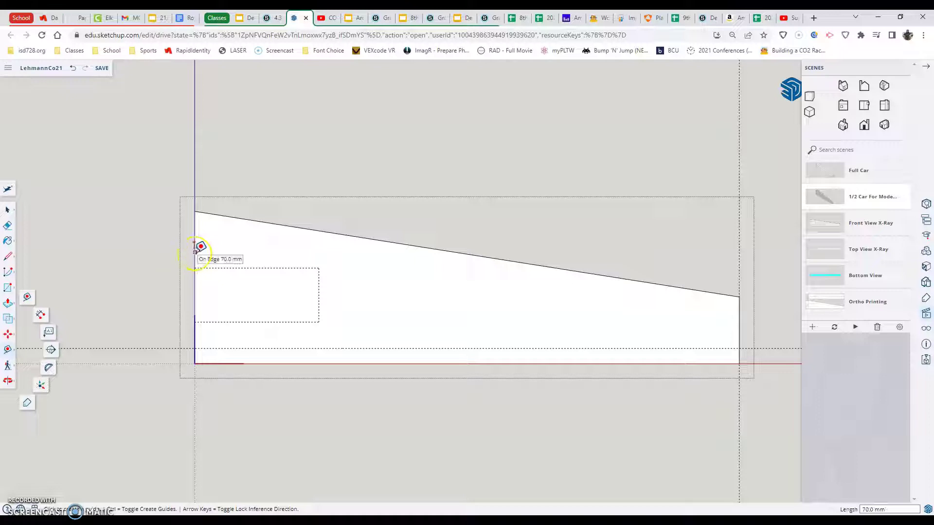
left_click(194, 250)
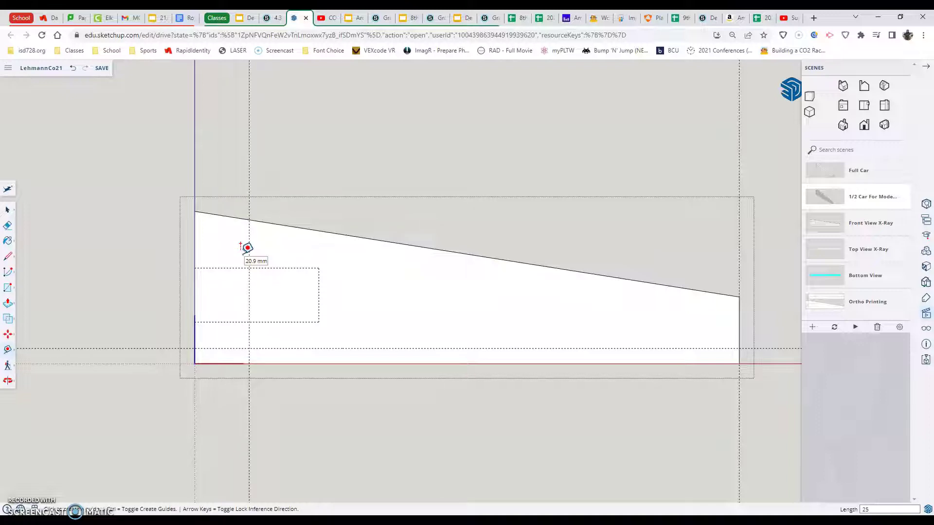
left_click(247, 248)
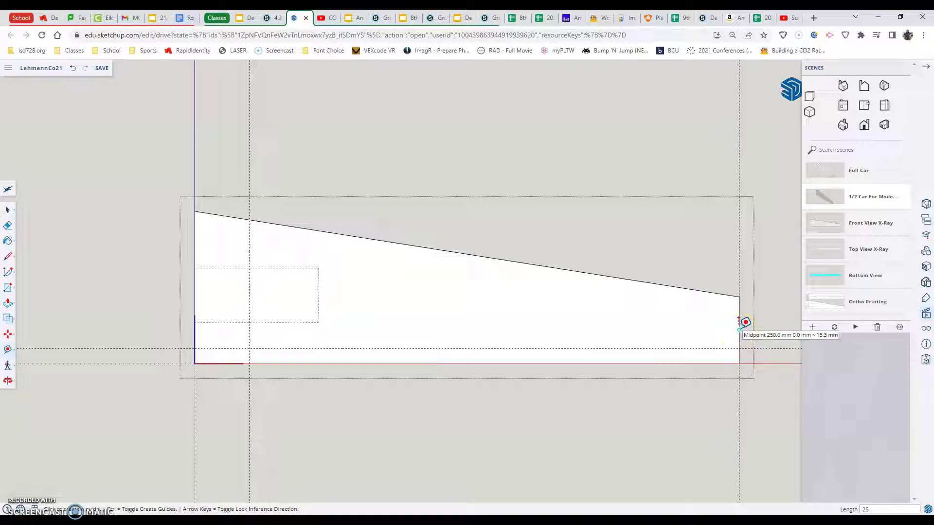
left_click(739, 330)
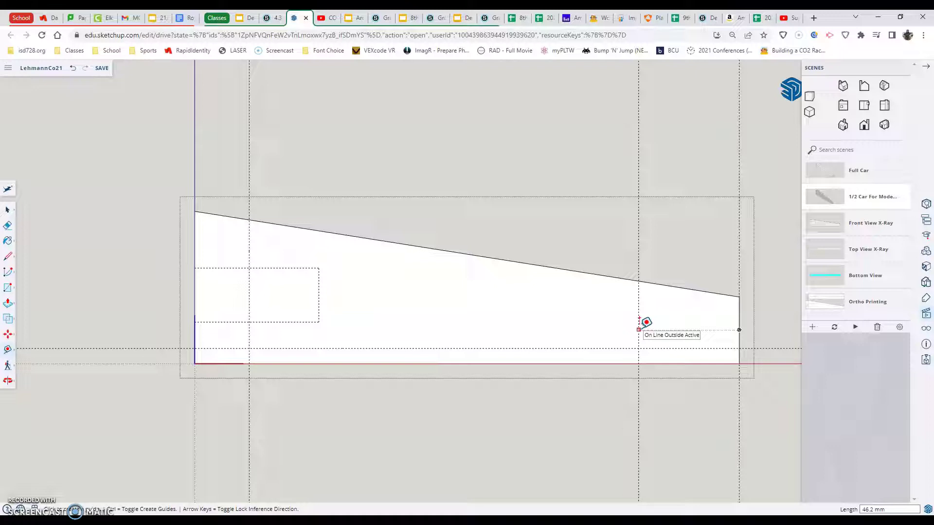
type("25")
key("Return")
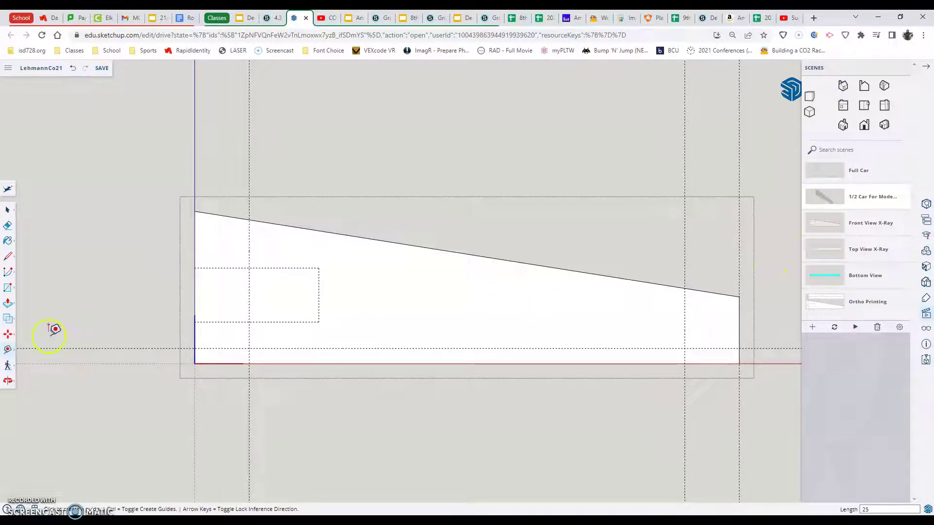
Step: Draw 2 mm radius circles centred on the front and back guide crossings
left_click(7, 292)
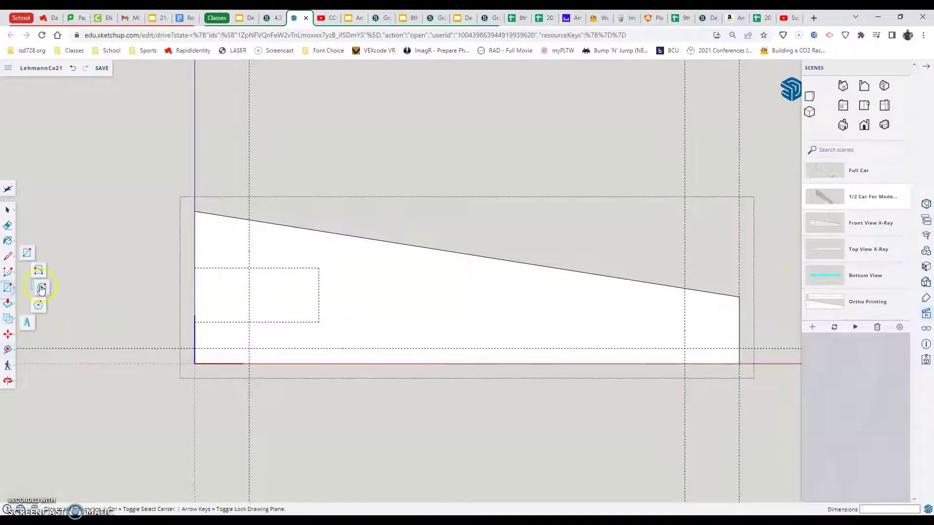
left_click(43, 291)
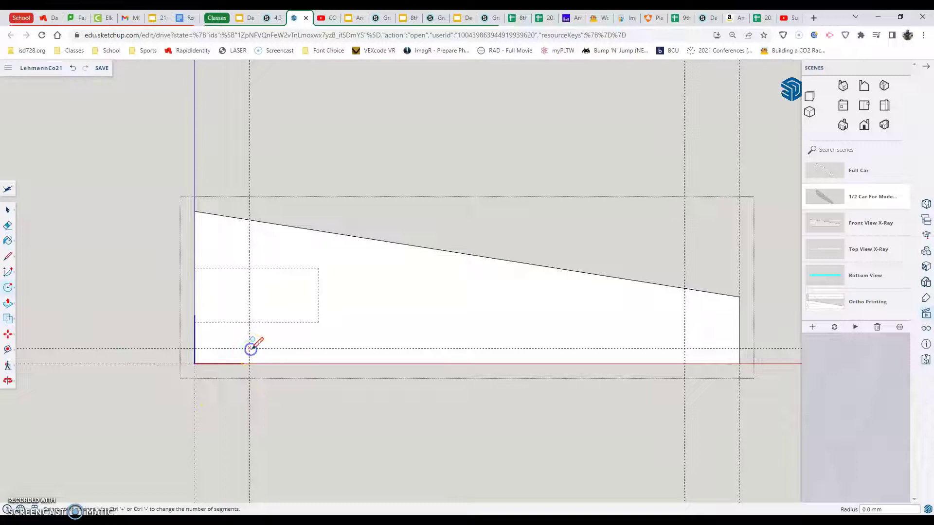
left_click(248, 347)
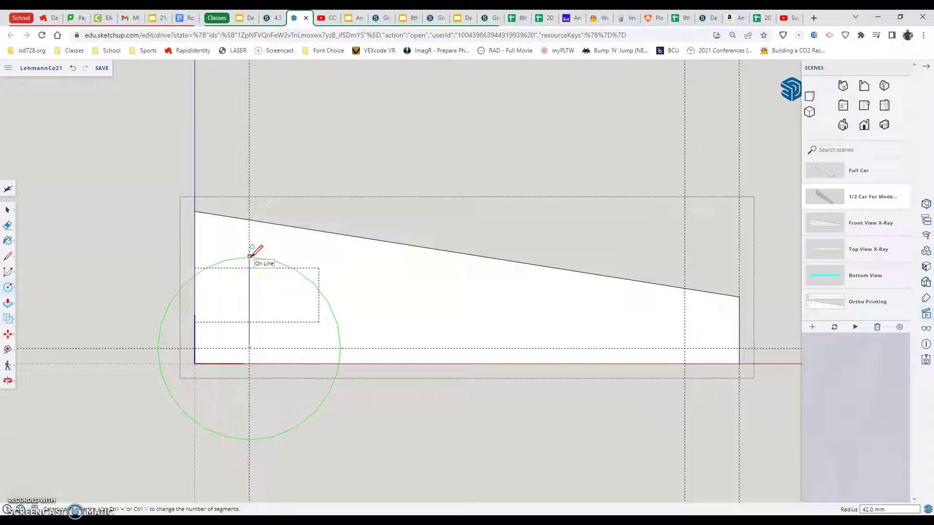
left_click(251, 253)
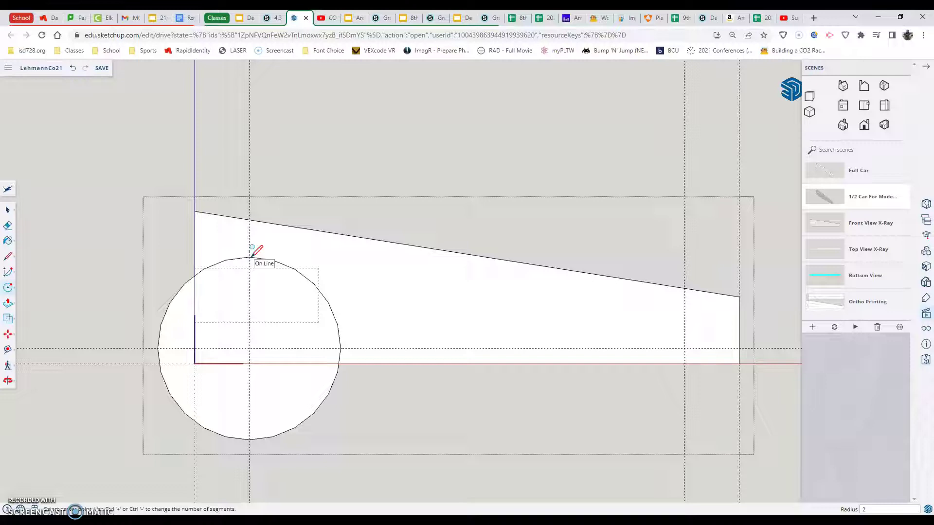
key("ctrl+z")
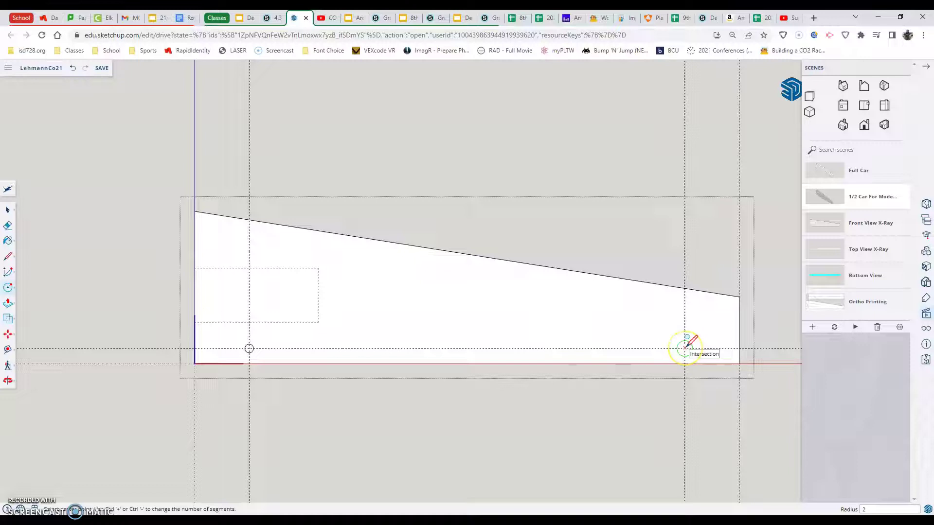
left_click(684, 347)
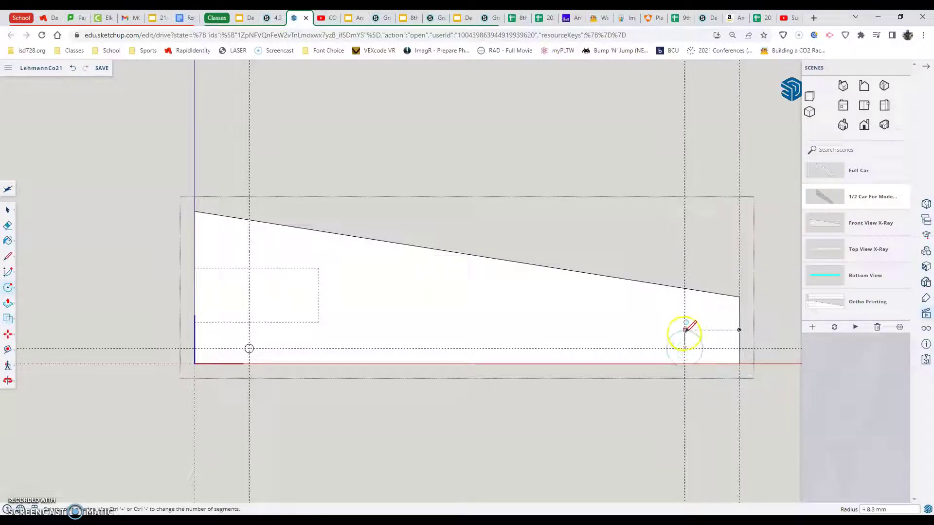
left_click(647, 348)
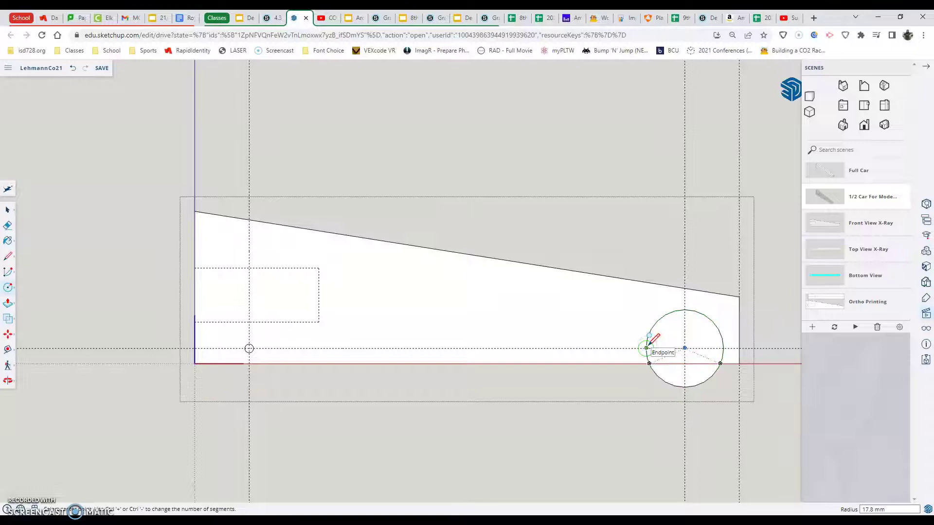
type("2")
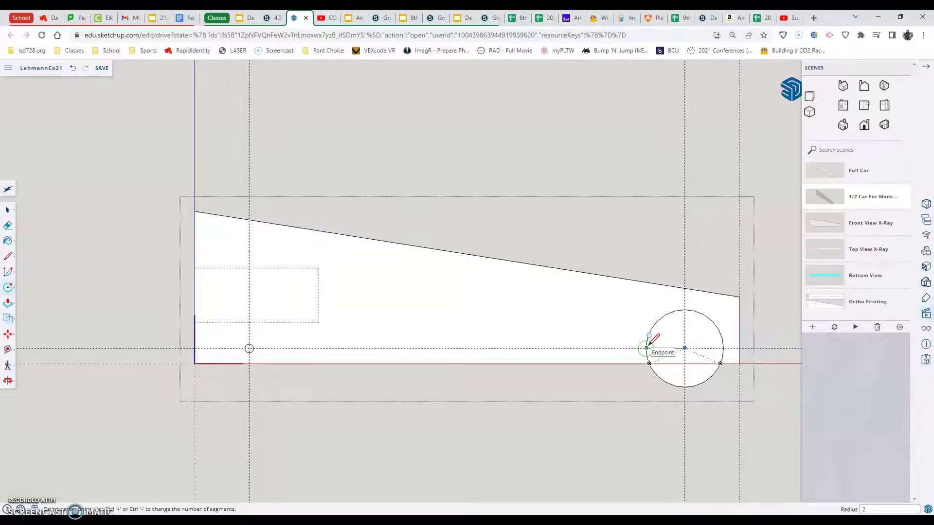
key("Return")
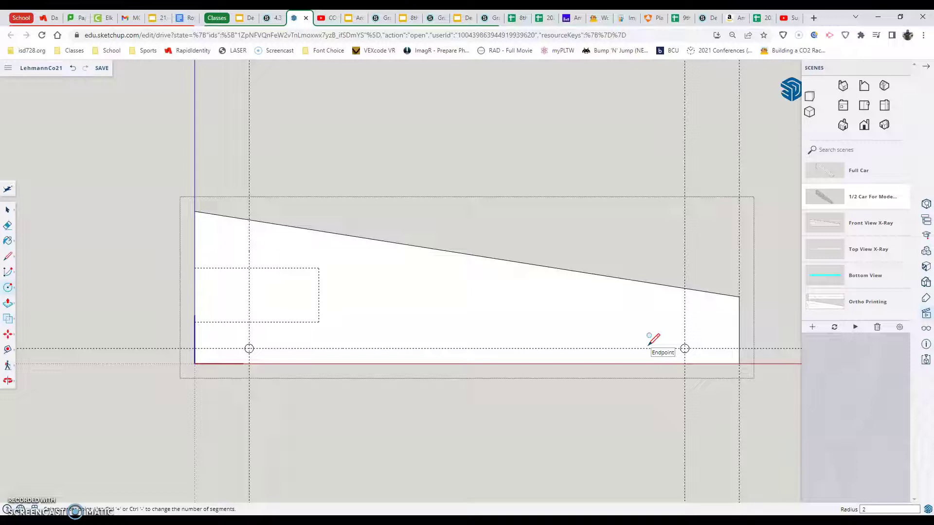
Step: In Iso view, Push/Pull both axle circles through the 21 mm body width
left_click(646, 339)
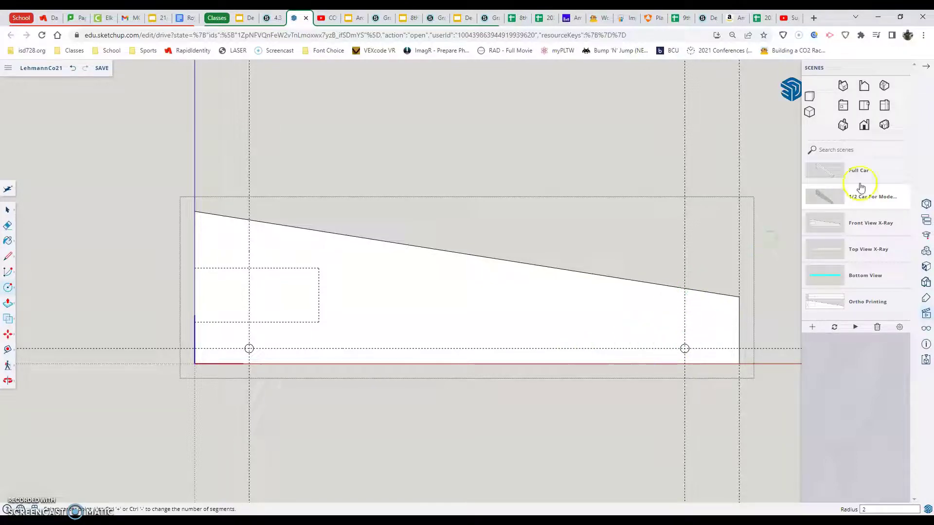
left_click(885, 125)
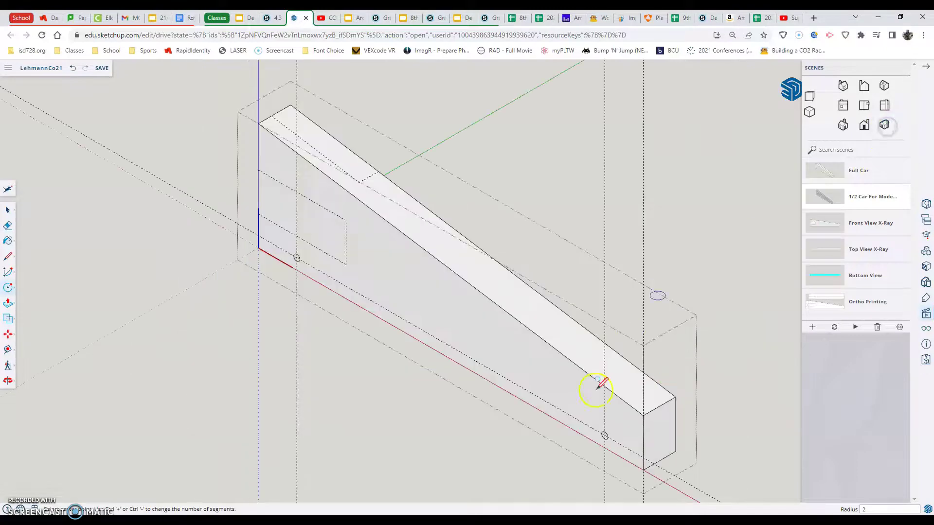
scroll(616, 437, "up", 2)
scroll(625, 442, "up", 1)
scroll(625, 442, "up", 1)
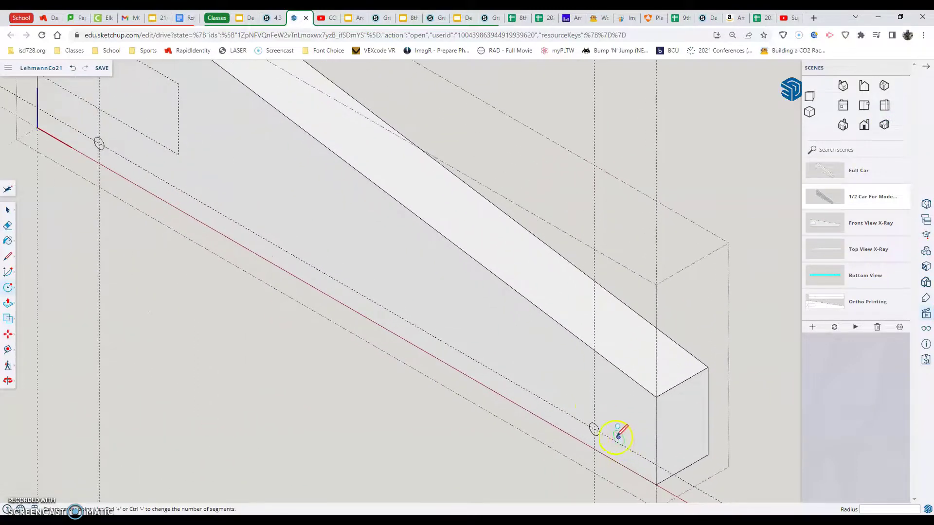
scroll(627, 434, "up", 1)
scroll(631, 433, "up", 1)
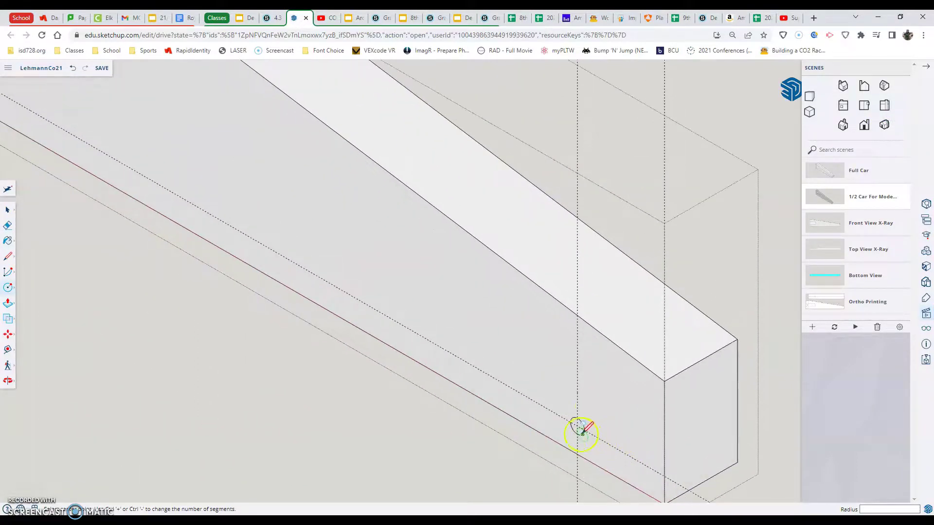
left_click(8, 303)
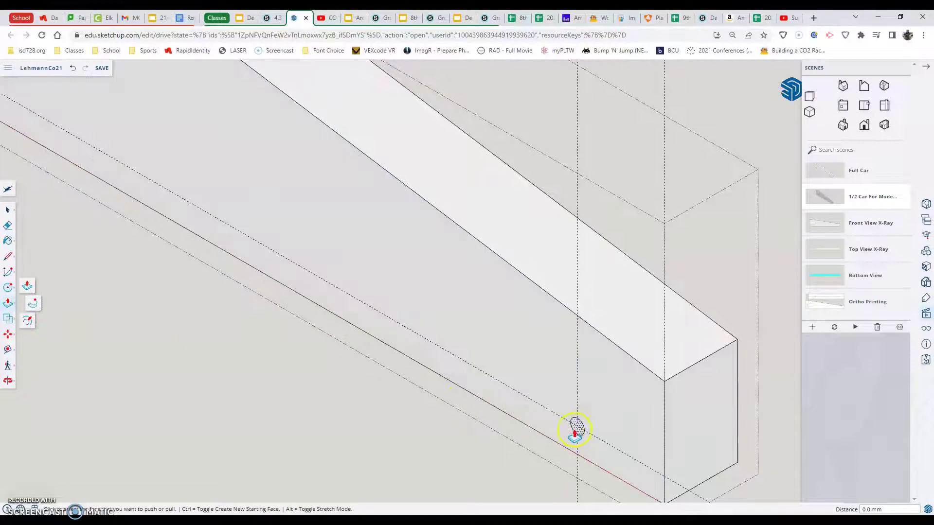
scroll(576, 430, "up", 2)
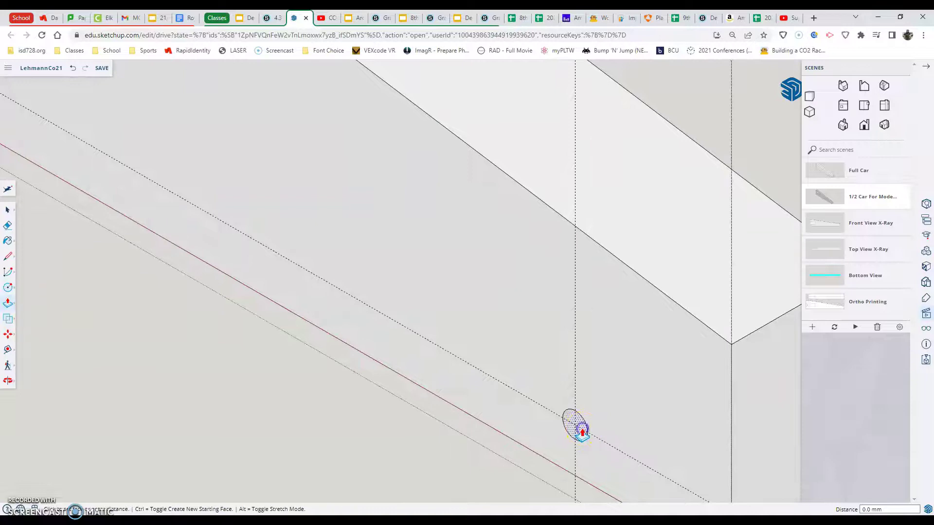
scroll(667, 390, "down", 2)
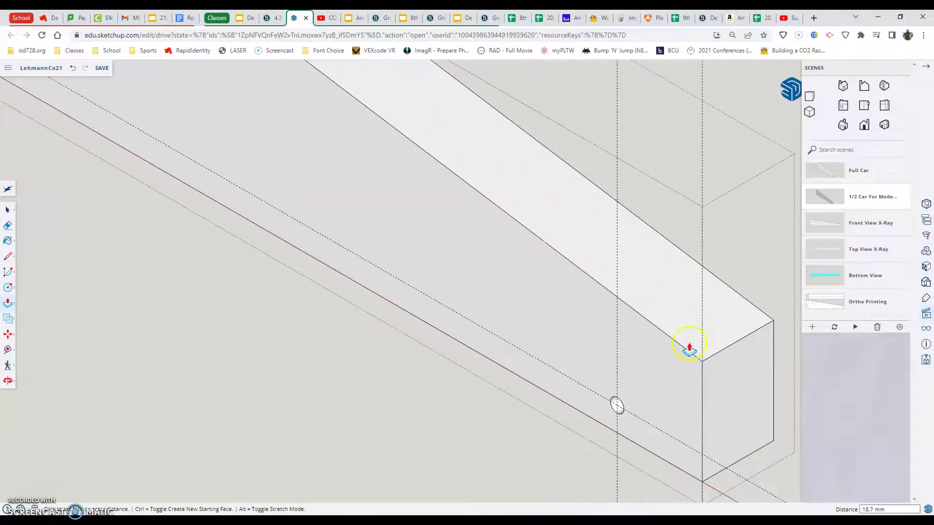
scroll(707, 327, "down", 2)
scroll(739, 325, "up", 2)
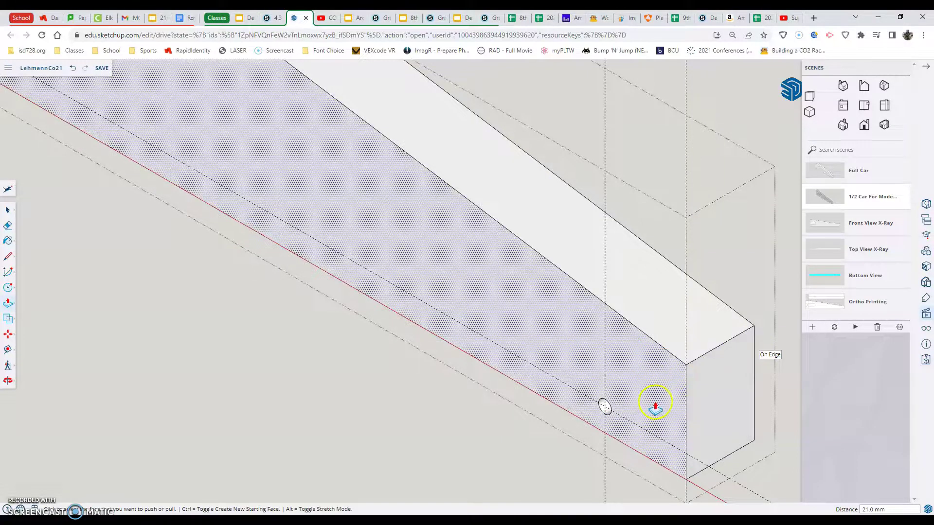
scroll(626, 343, "down", 2)
scroll(625, 343, "down", 2)
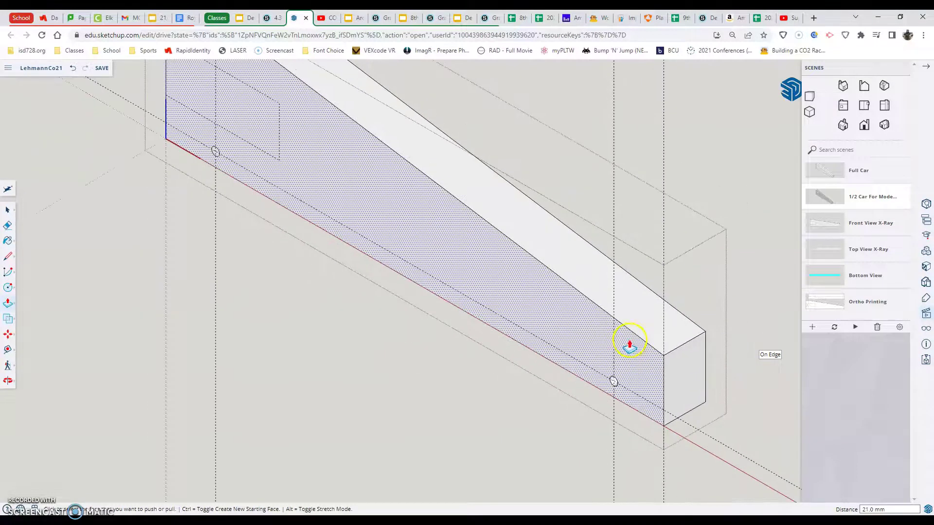
scroll(626, 339, "down", 2)
scroll(434, 226, "down", 1)
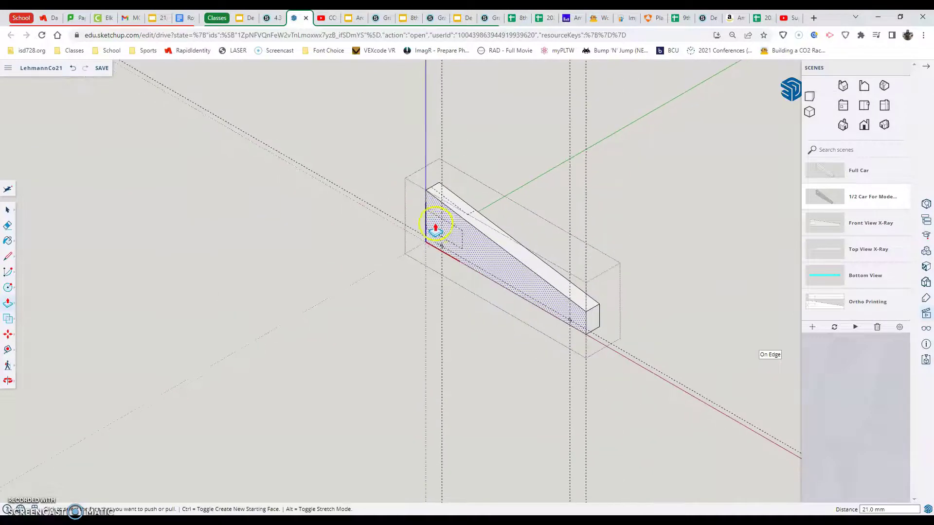
scroll(443, 242, "down", 1)
scroll(443, 244, "up", 2)
scroll(442, 250, "up", 2)
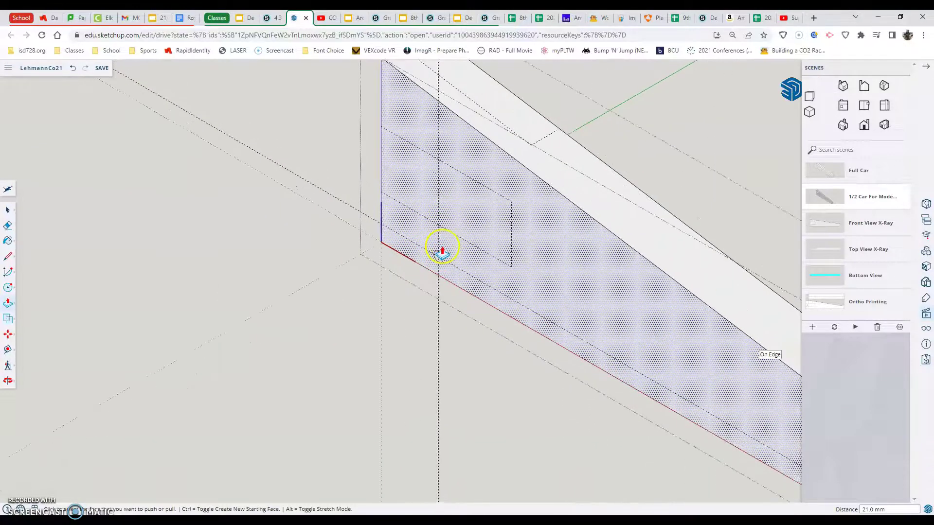
scroll(440, 250, "up", 2)
scroll(431, 267, "up", 2)
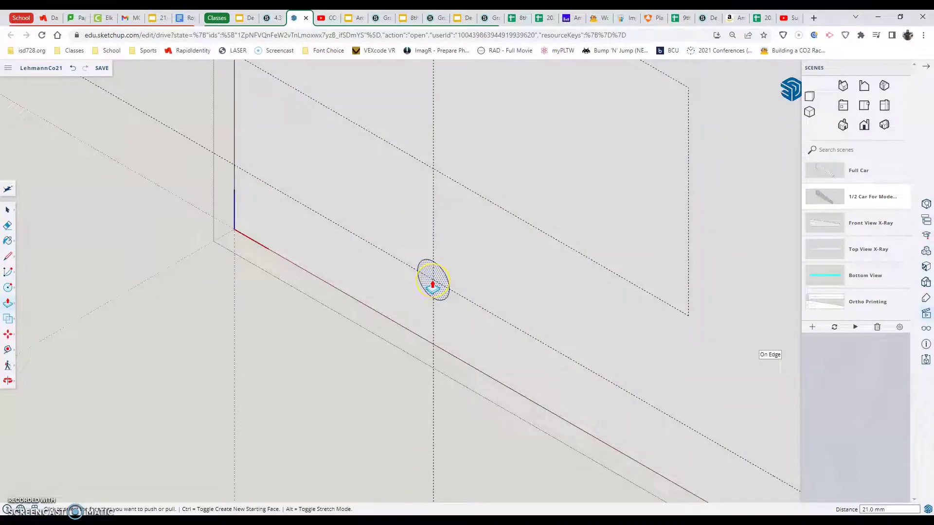
scroll(432, 283, "down", 1)
scroll(433, 279, "down", 1)
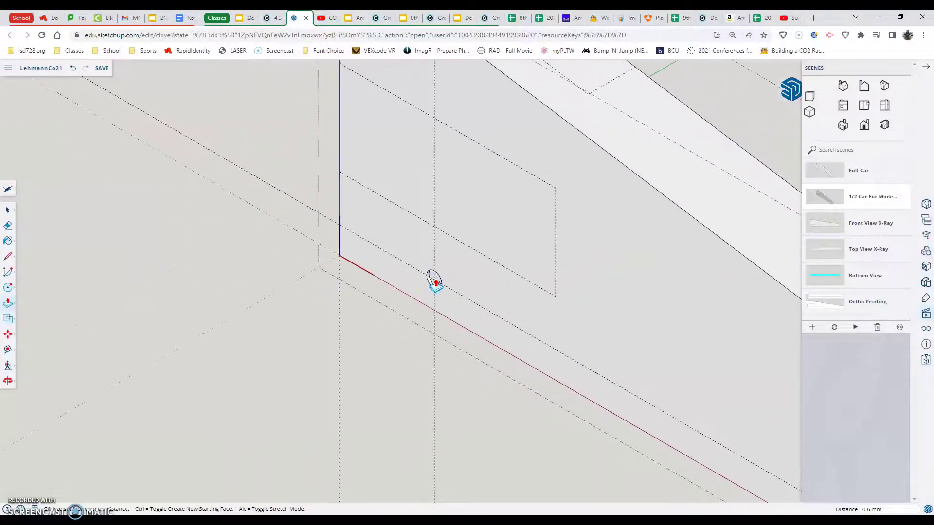
scroll(434, 279, "down", 1)
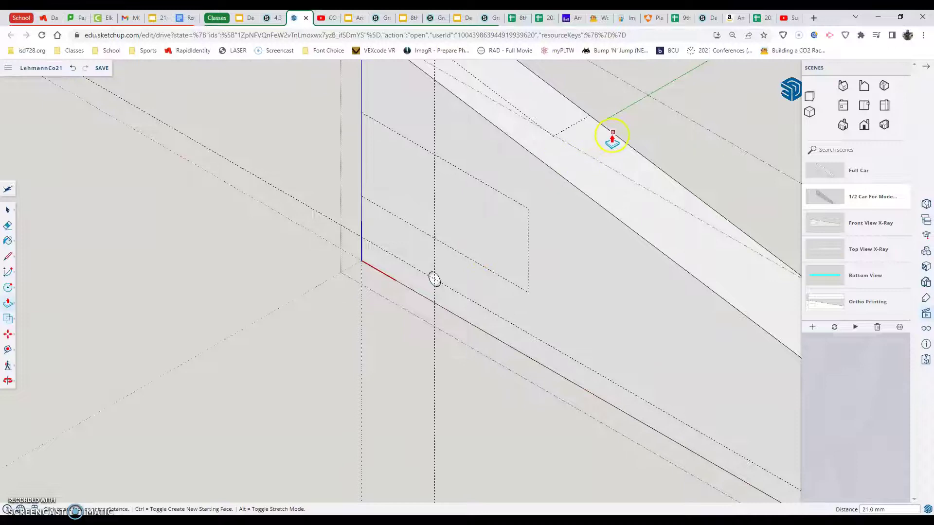
scroll(515, 209, "down", 1)
scroll(519, 211, "down", 1)
scroll(528, 214, "down", 1)
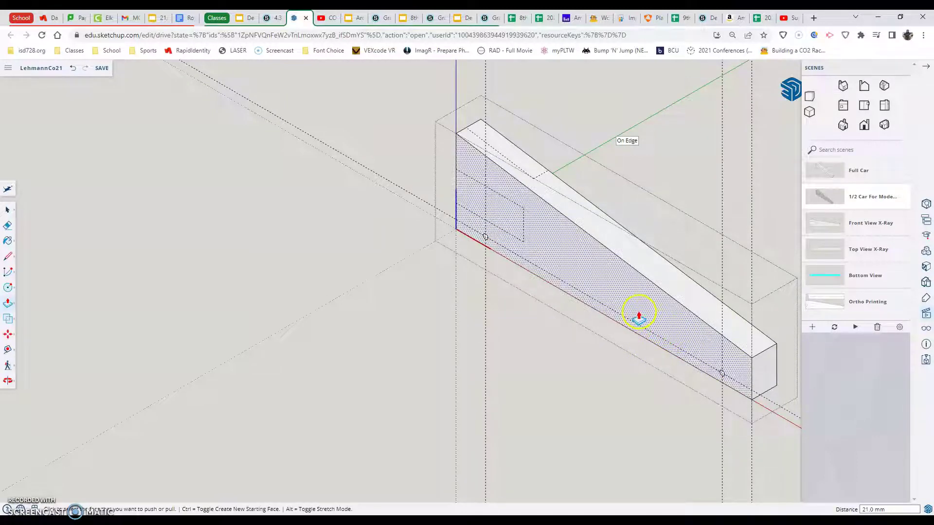
middle_click_drag(646, 312, 766, 318)
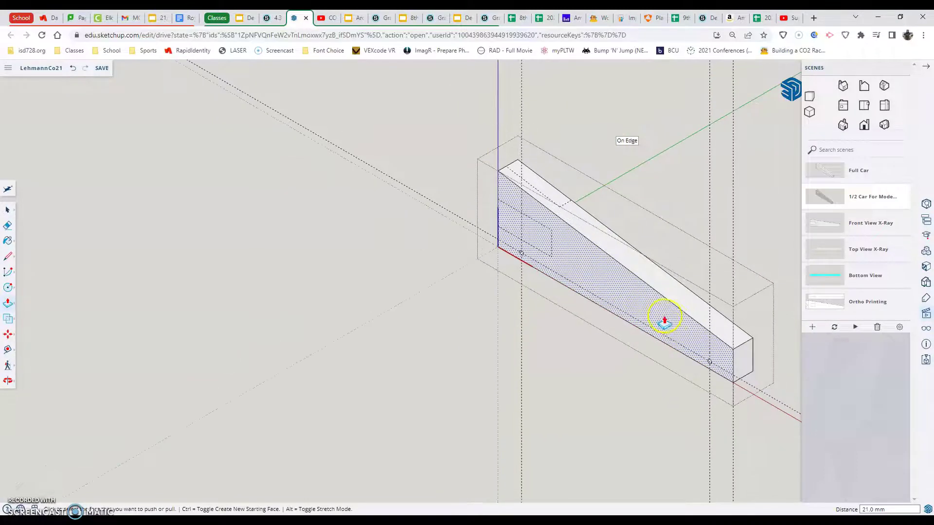
scroll(766, 315, "up", 3)
scroll(766, 313, "down", 3)
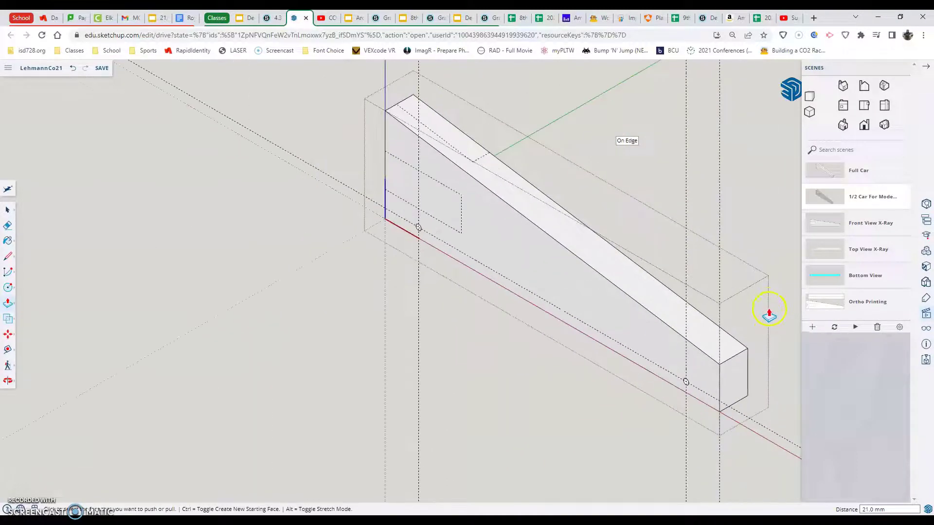
scroll(766, 300, "down", 2)
scroll(769, 289, "up", 2)
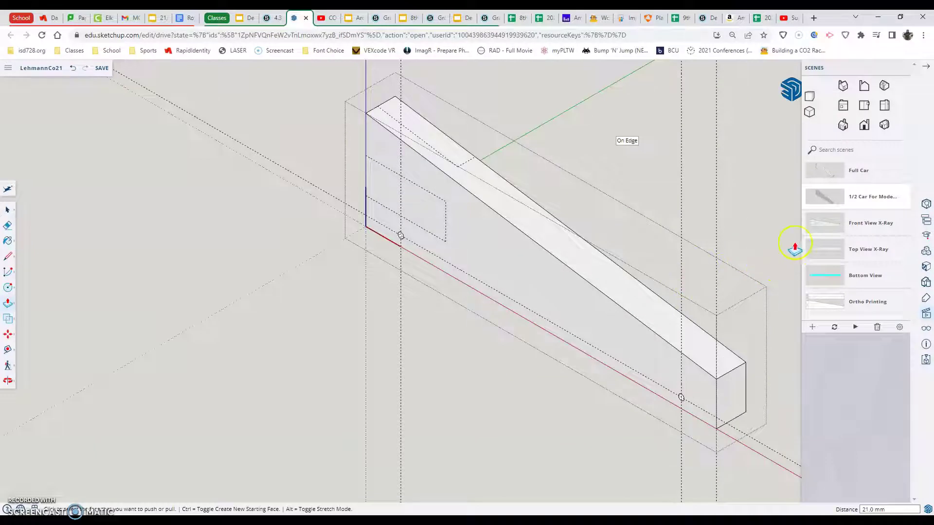
Step: Return to the Front standard view showing both axle circles
left_click(863, 125)
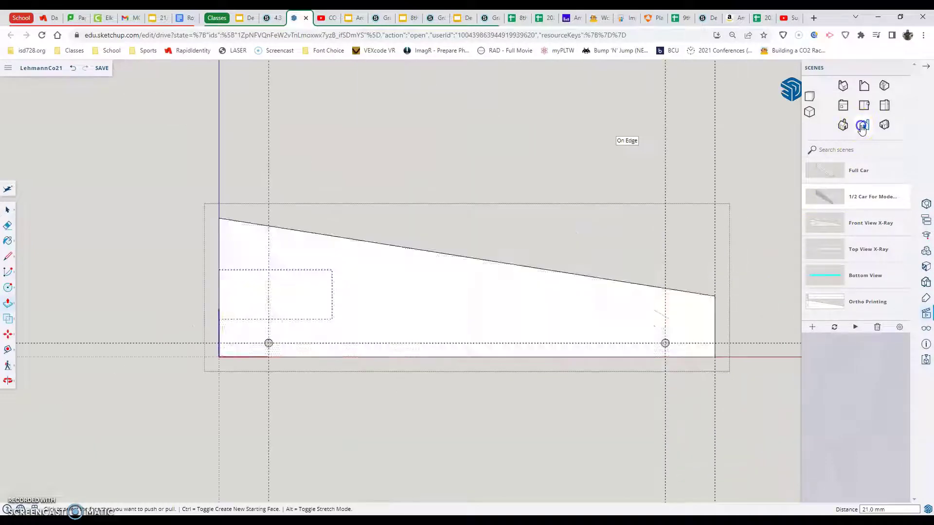
scroll(605, 312, "down", 2)
scroll(669, 298, "up", 1)
scroll(675, 299, "up", 2)
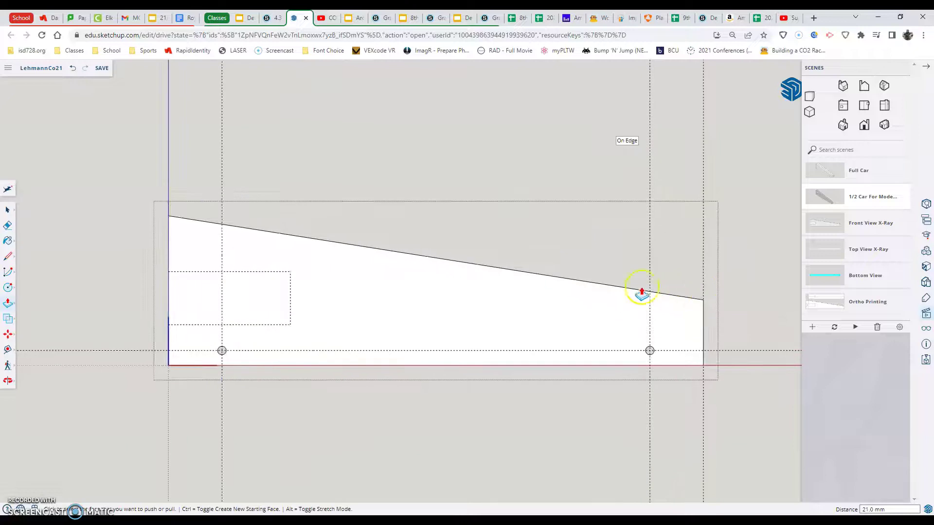
scroll(673, 279, "up", 1)
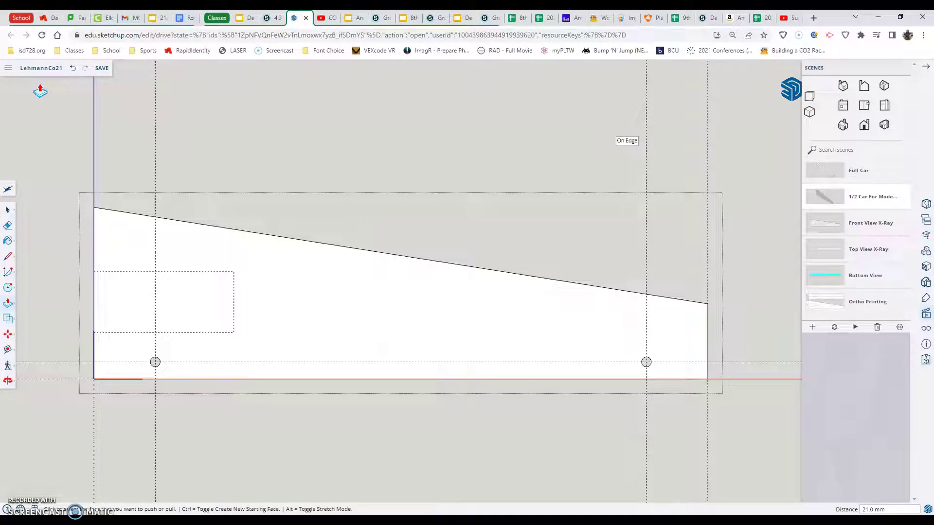
Step: Start an Alt+P screenshot and frame the SketchUp car front view
key("alt+p")
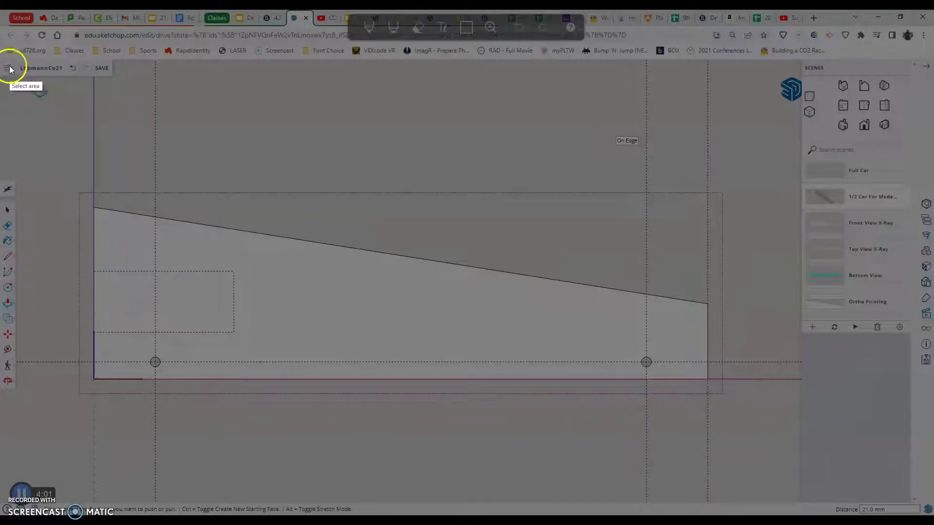
mouse_move(0, 61)
left_mouse_down()
mouse_move(909, 393)
mouse_move(799, 412)
left_mouse_up()
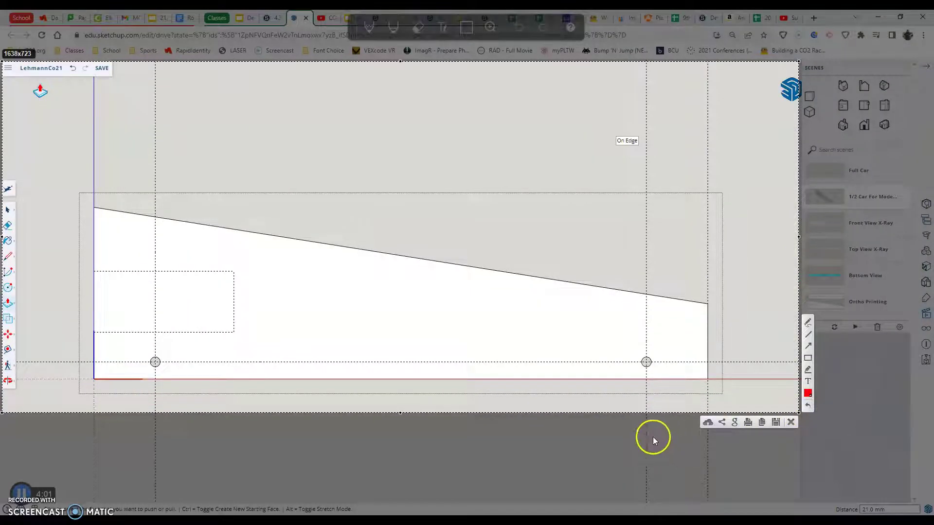